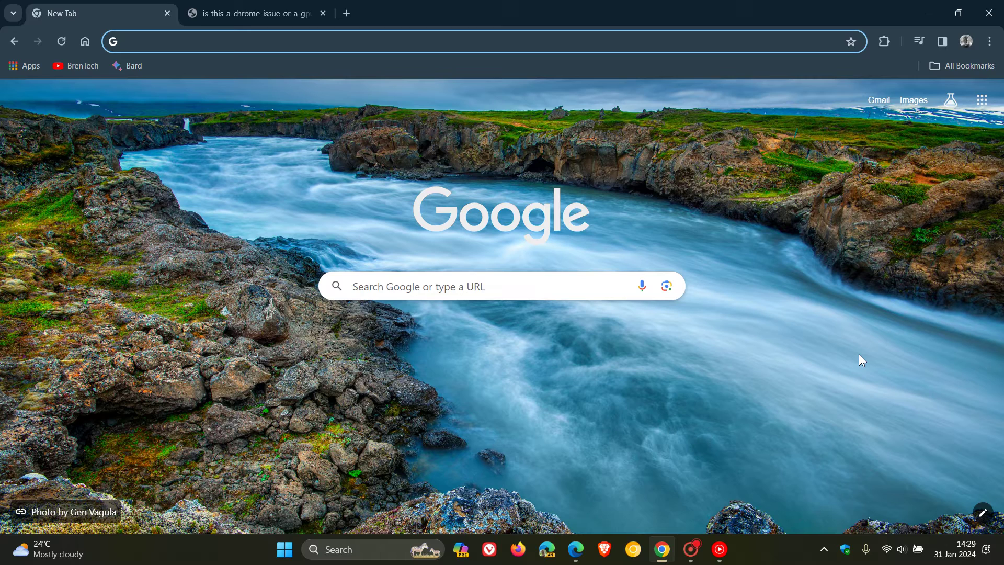
# View the glitched-monitor photo tab, briefly checking the Edge window and returning to Chrome
pyautogui.click(272, 10)
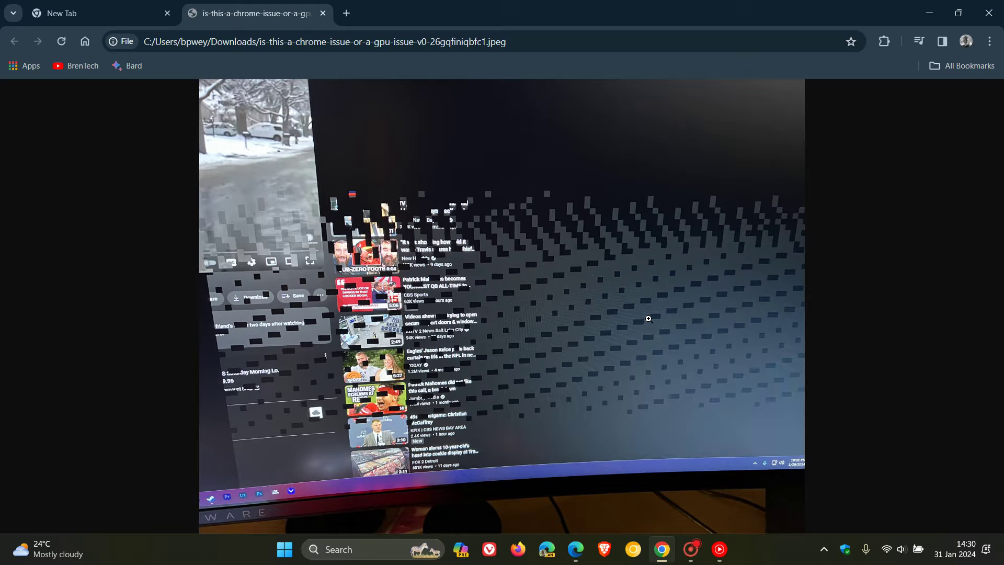
pyautogui.click(576, 553)
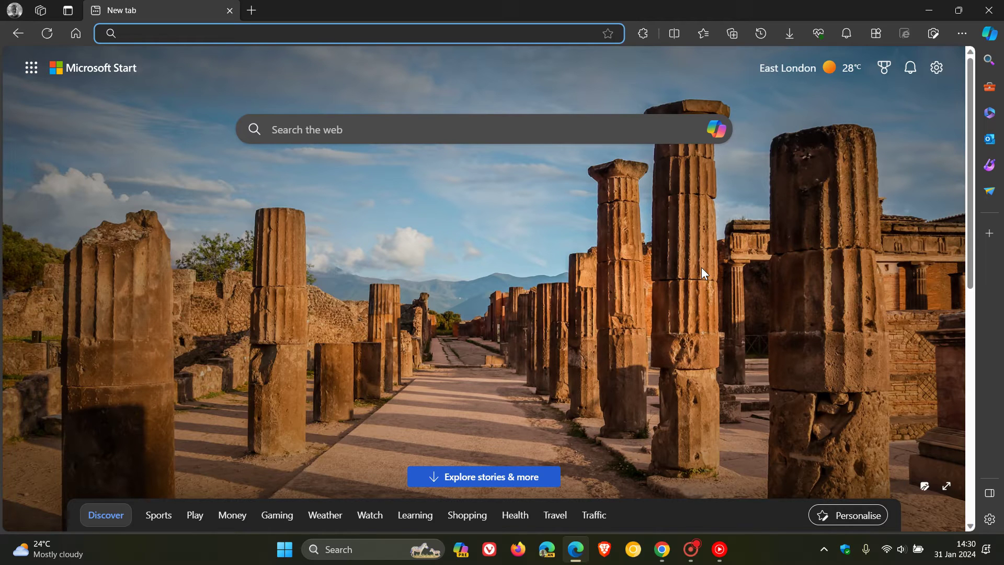
pyautogui.click(662, 549)
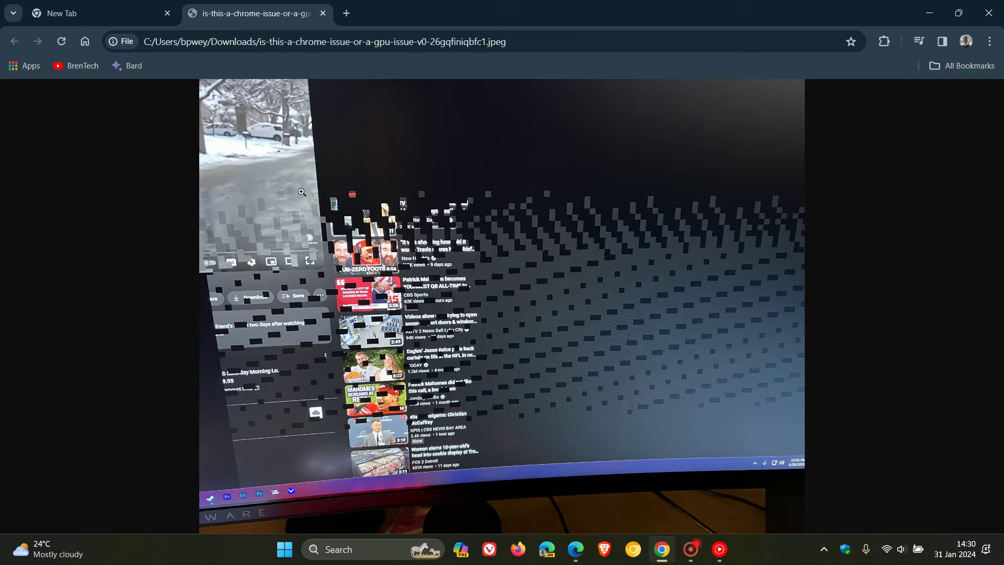
# Switch to the Google New Tab page, glance at Edge, and come back to Chrome
pyautogui.click(96, 17)
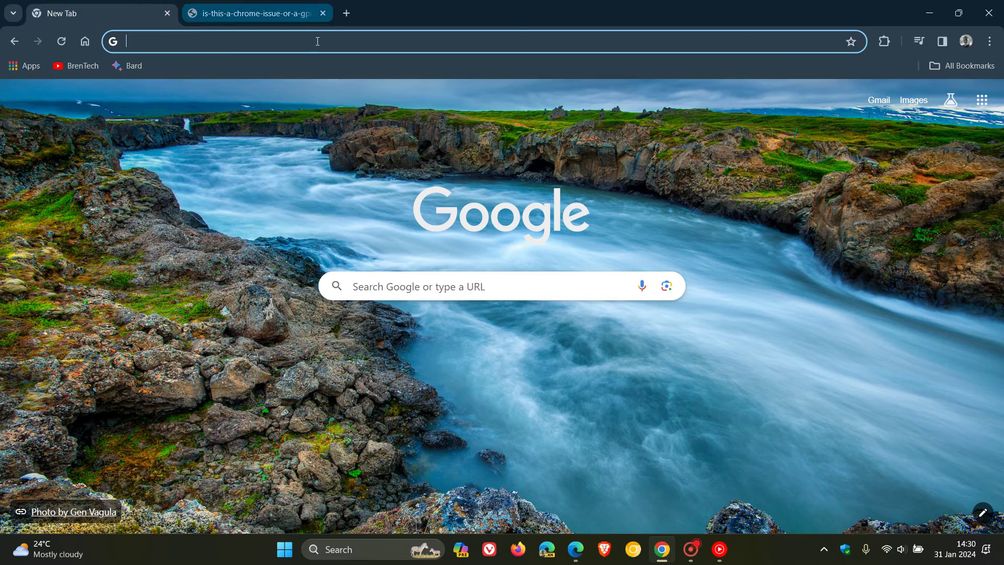
pyautogui.click(573, 550)
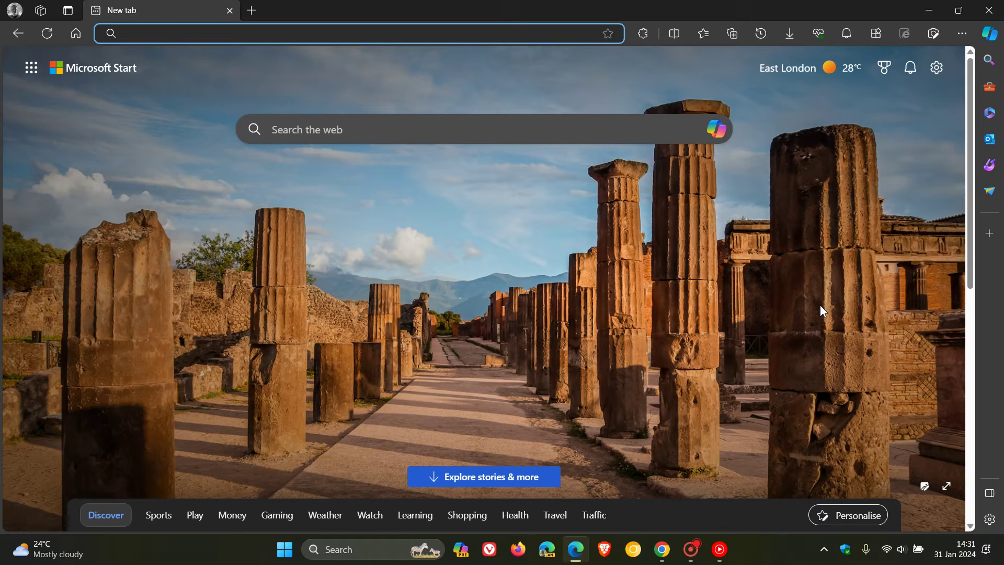
pyautogui.click(662, 549)
# Reach Chrome's System settings from the main menu, where hardware acceleration is listed
pyautogui.click(989, 41)
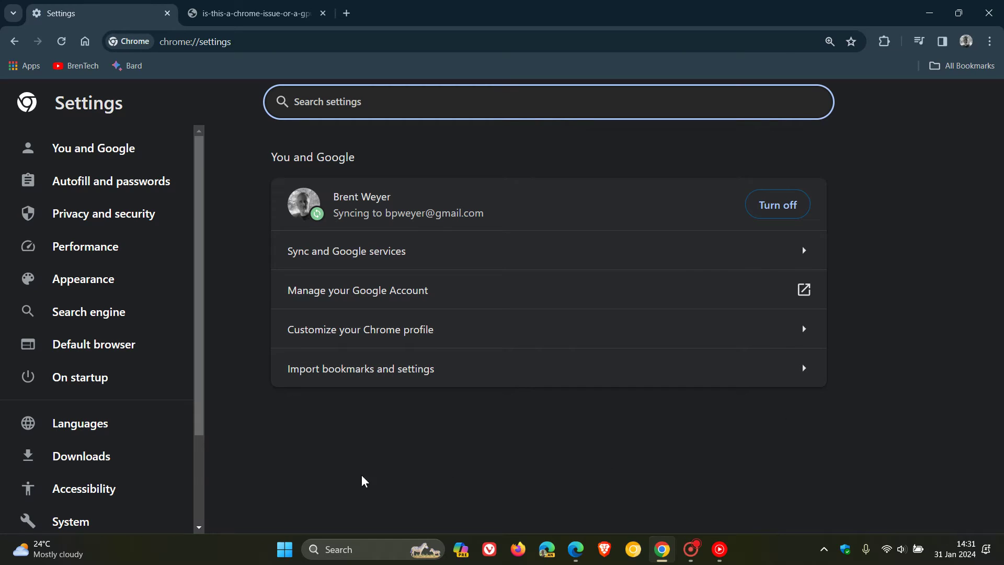
pyautogui.scroll(-1, 94, 446)
pyautogui.click(93, 462)
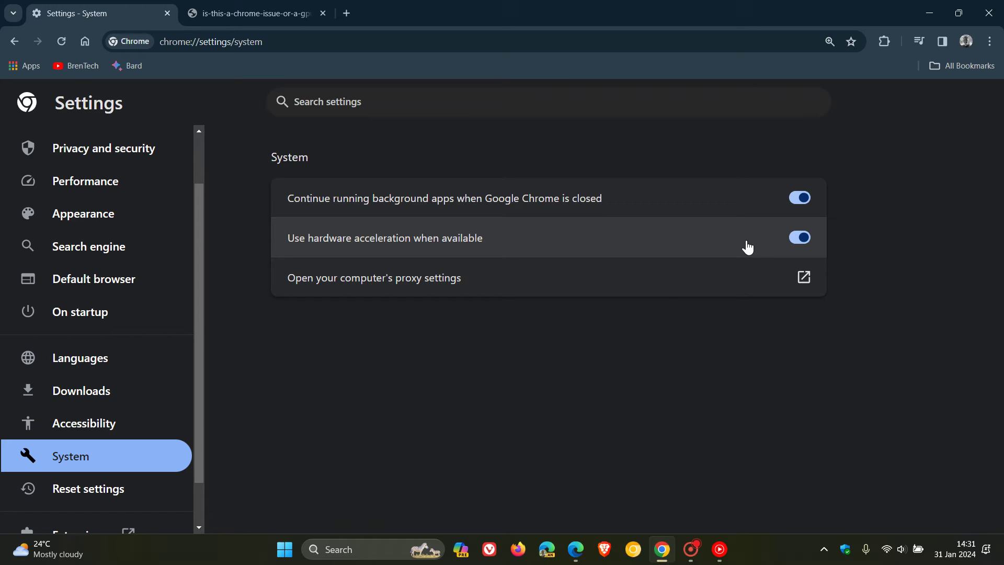
# Bring up Edge's System and performance settings showing the hardware acceleration option
pyautogui.click(575, 548)
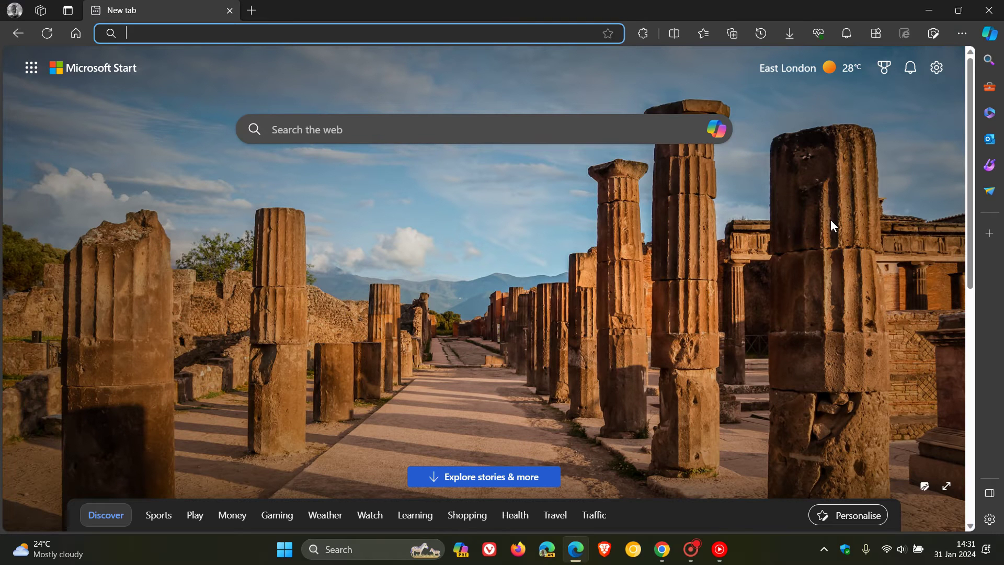
pyautogui.click(961, 34)
pyautogui.click(784, 404)
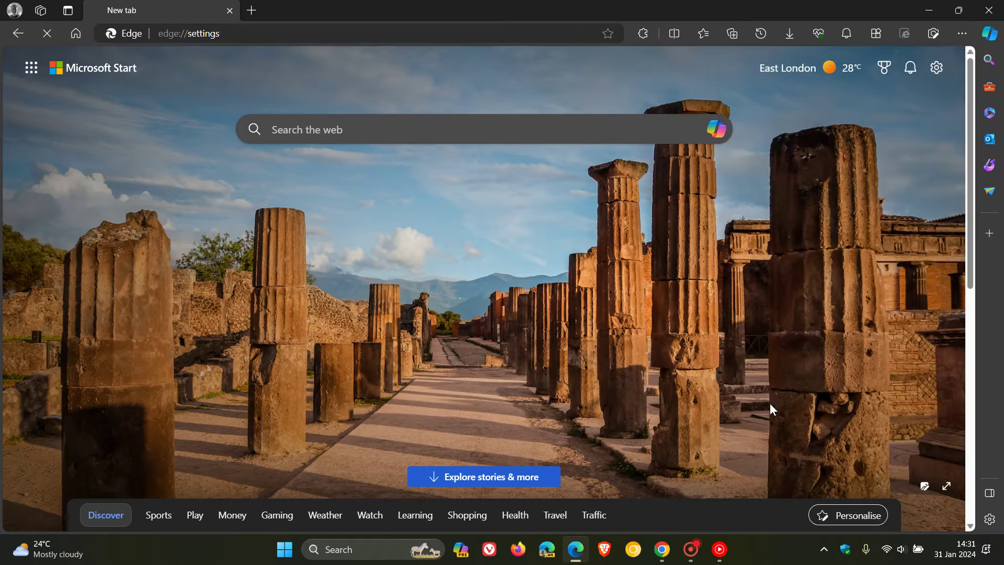
pyautogui.click(123, 473)
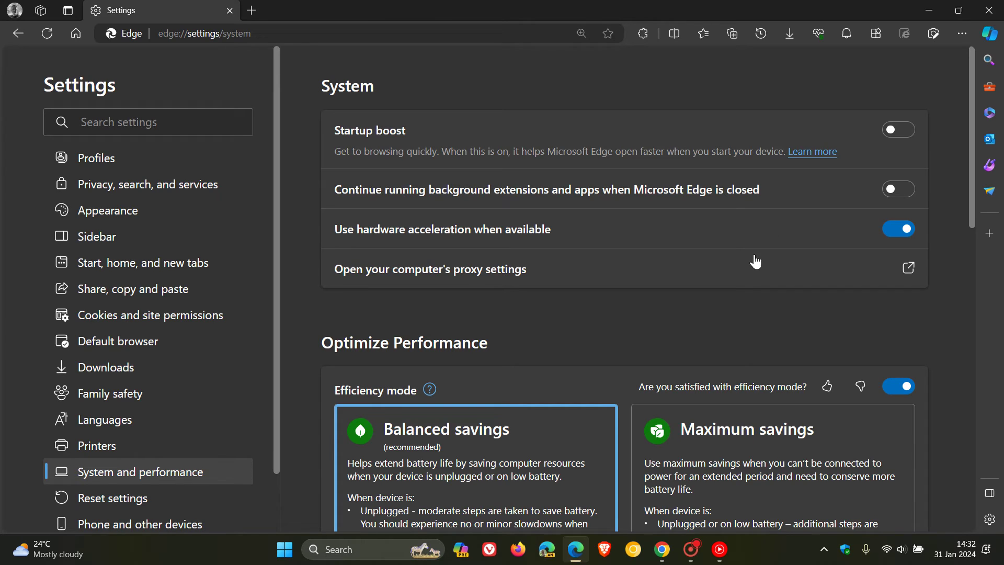
# Return to Chrome and view the glitched-monitor photo again
pyautogui.click(663, 549)
pyautogui.click(287, 13)
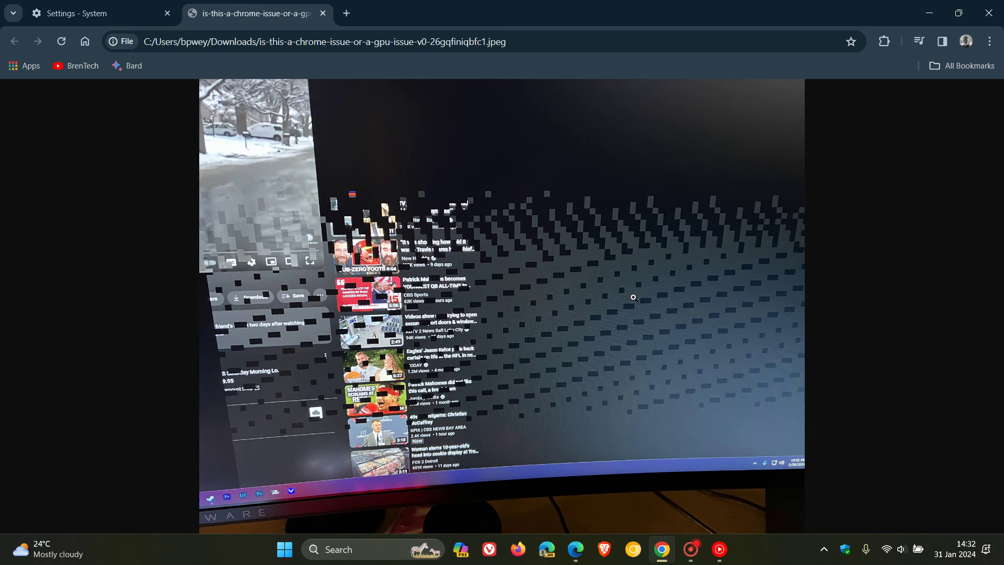
# Switch off 'Use hardware acceleration when available' in Chrome's System settings and in Edge
pyautogui.click(86, 14)
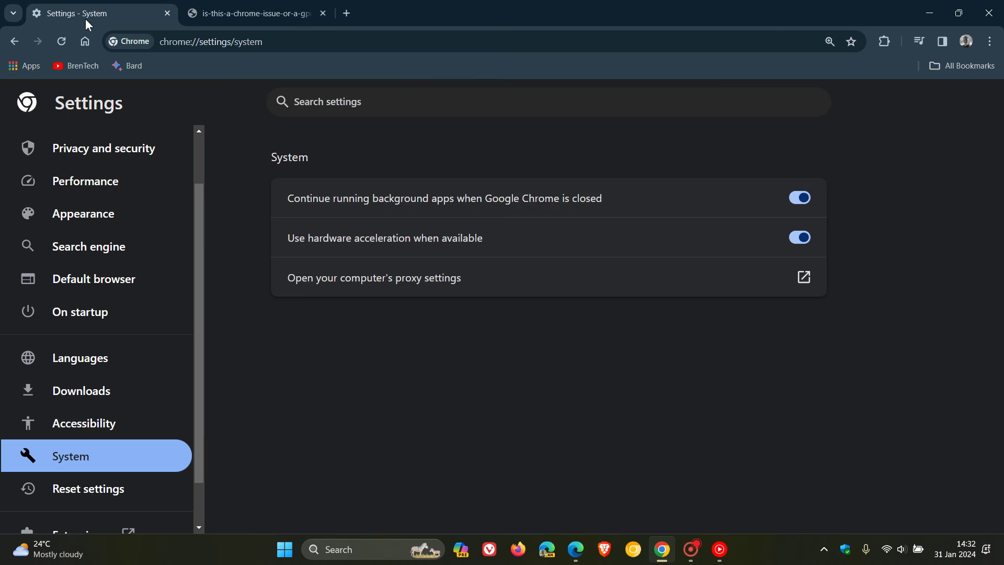
pyautogui.click(799, 239)
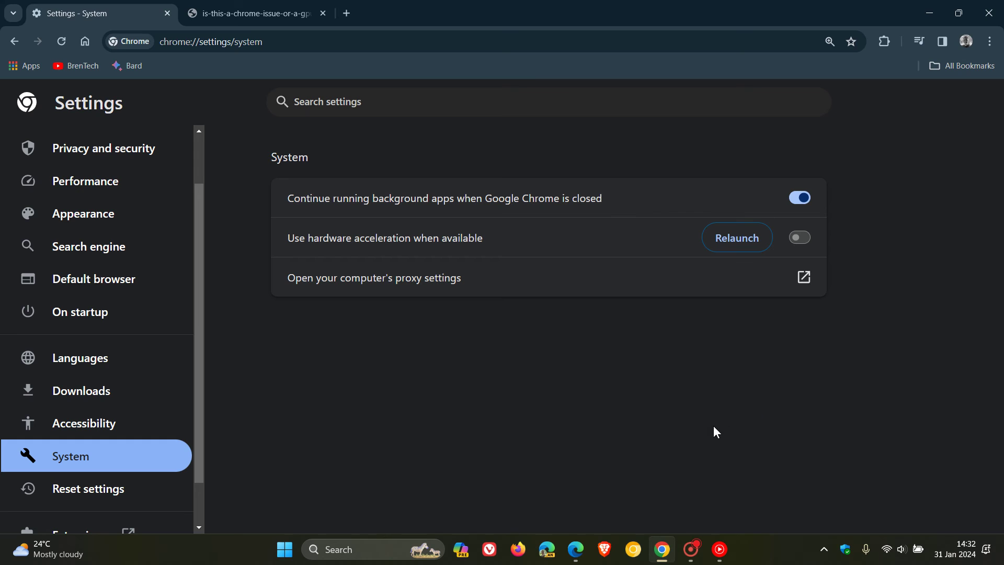
pyautogui.click(576, 556)
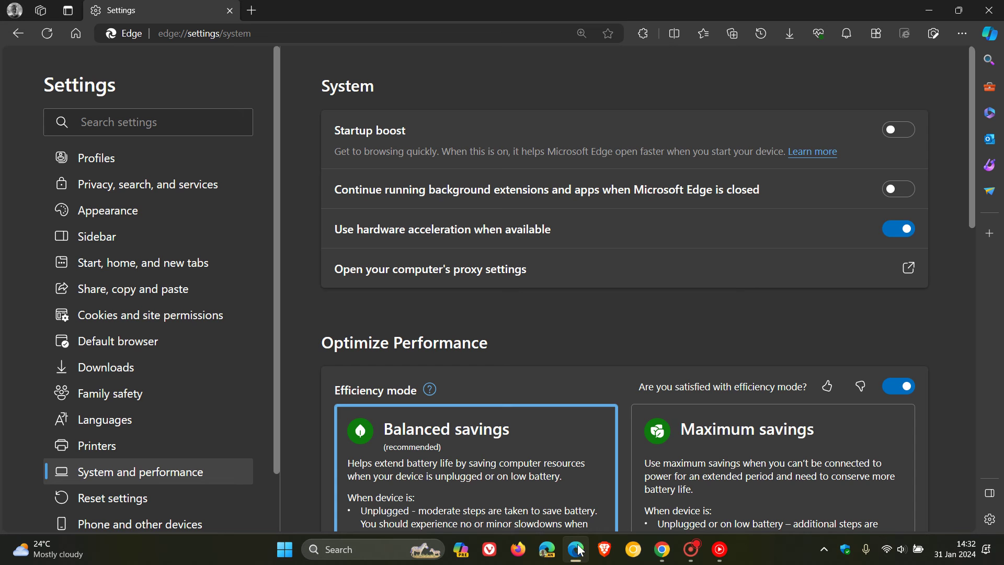
pyautogui.click(895, 228)
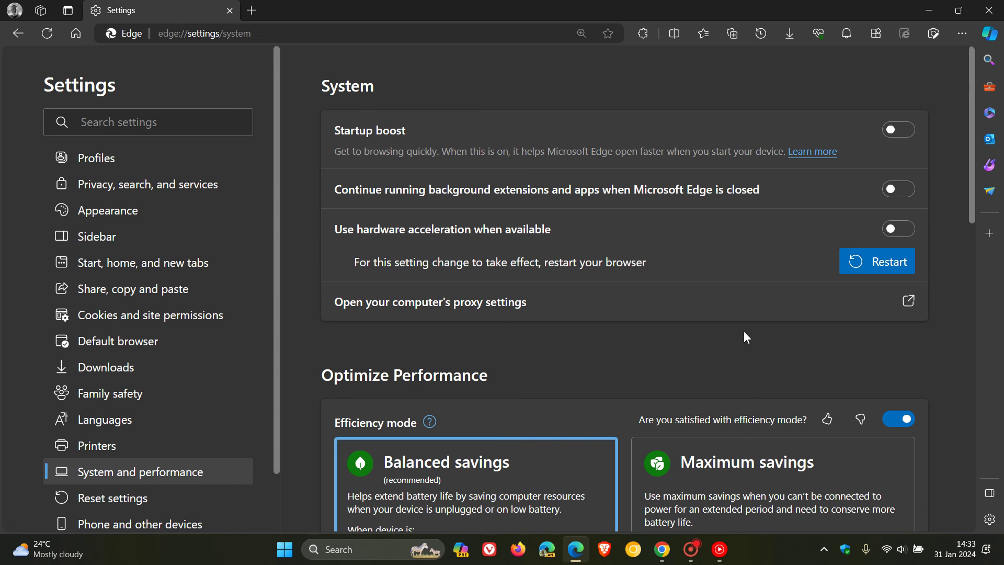
# Back in Chrome, check the photo tab, then send the first tab home to the Google New Tab page
pyautogui.click(662, 549)
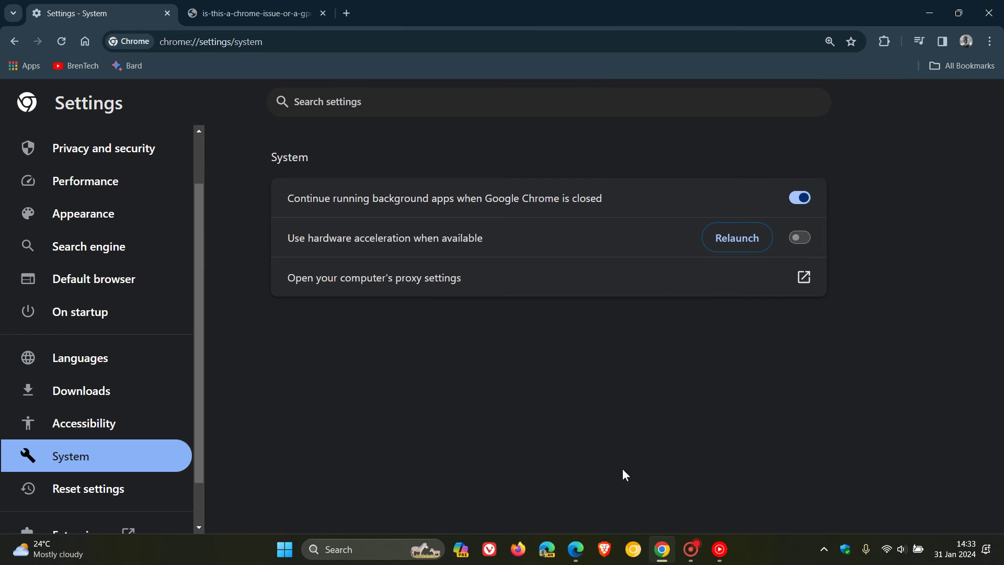
pyautogui.click(248, 13)
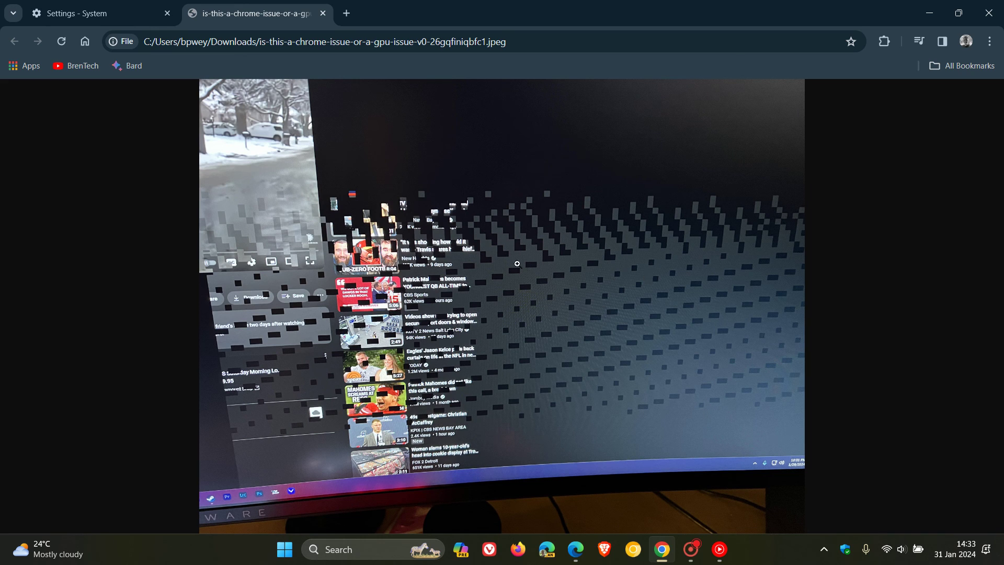
pyautogui.click(103, 13)
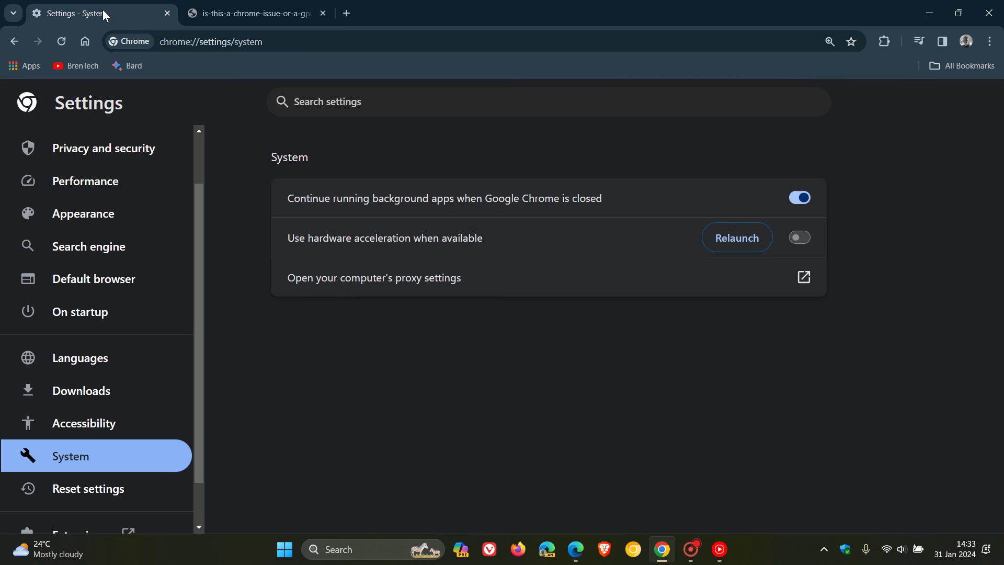
pyautogui.click(84, 42)
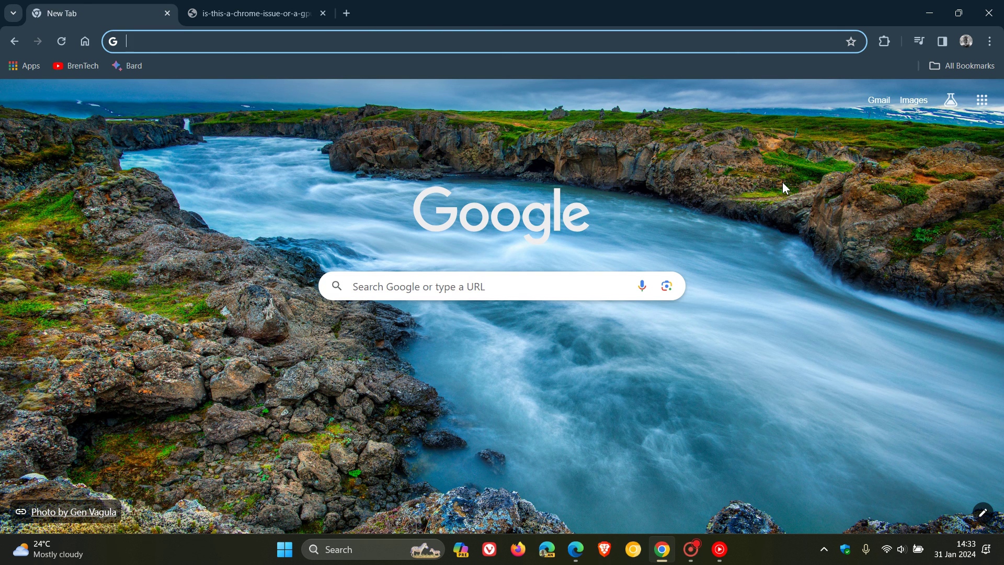